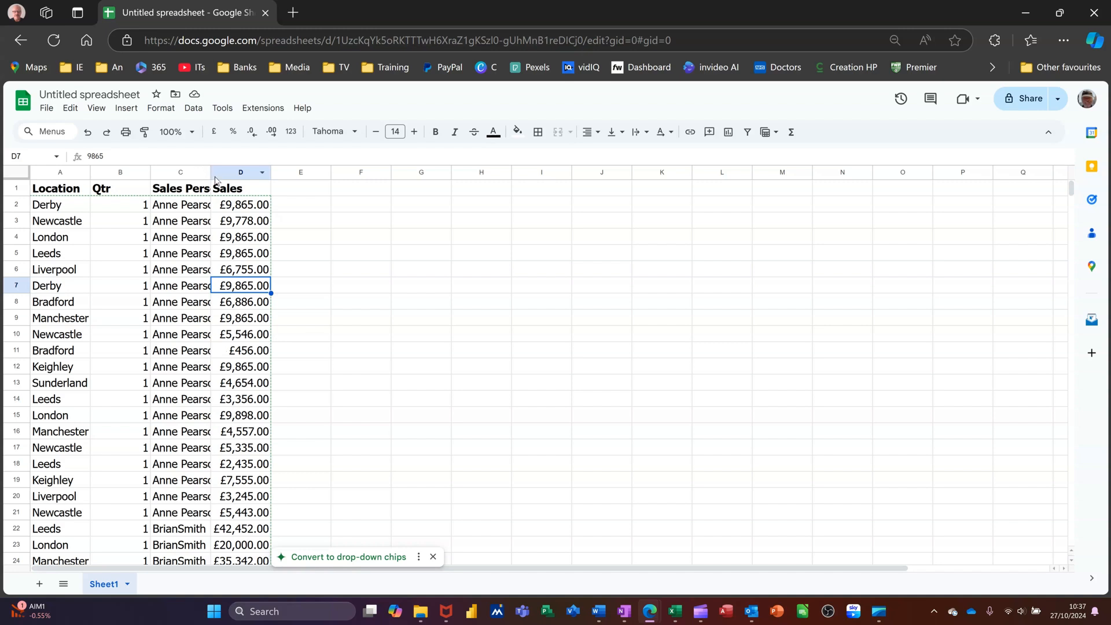
- Insert a pivot table from Sheet1!A1:D432 into the existing sheet at cell F1
{"action": "left_click", "coordinate": [126, 109]}
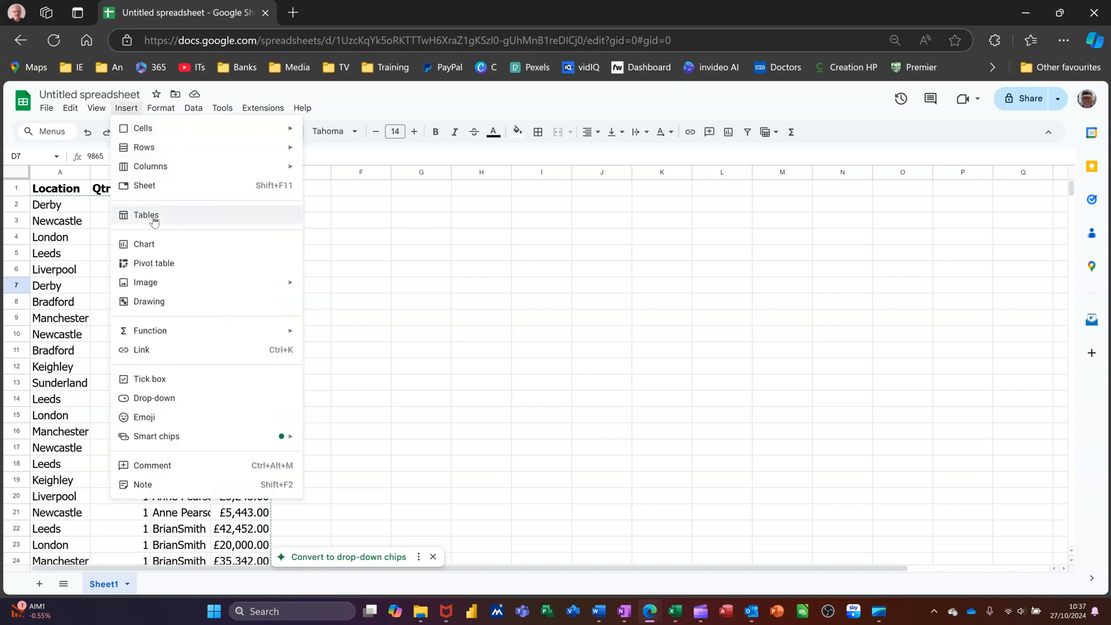
{"action": "left_click", "coordinate": [165, 265]}
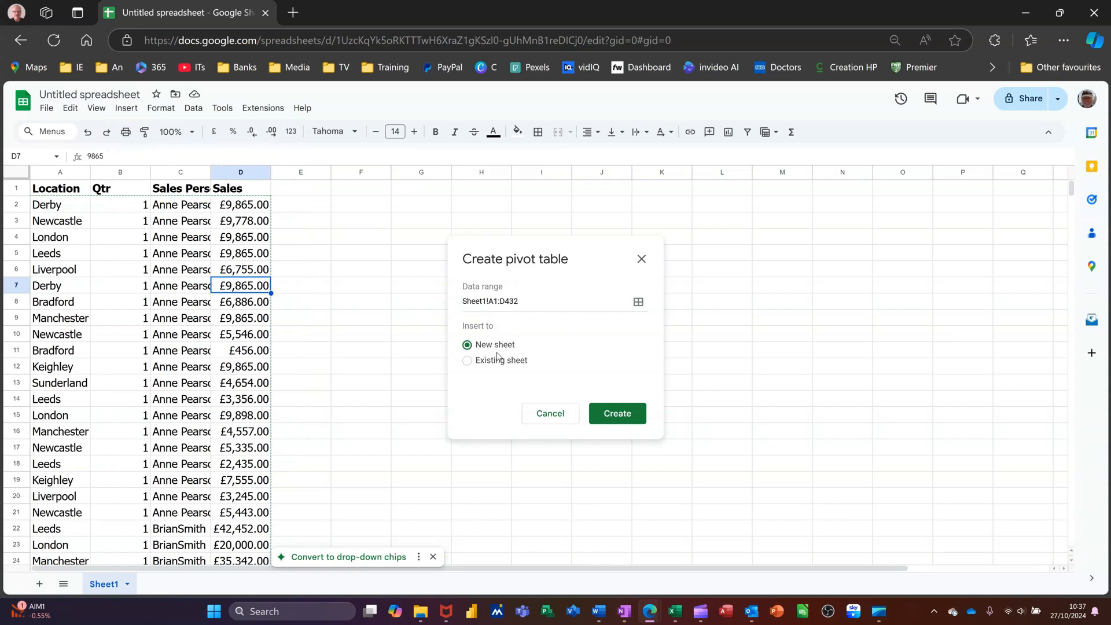
{"action": "left_click", "coordinate": [468, 361]}
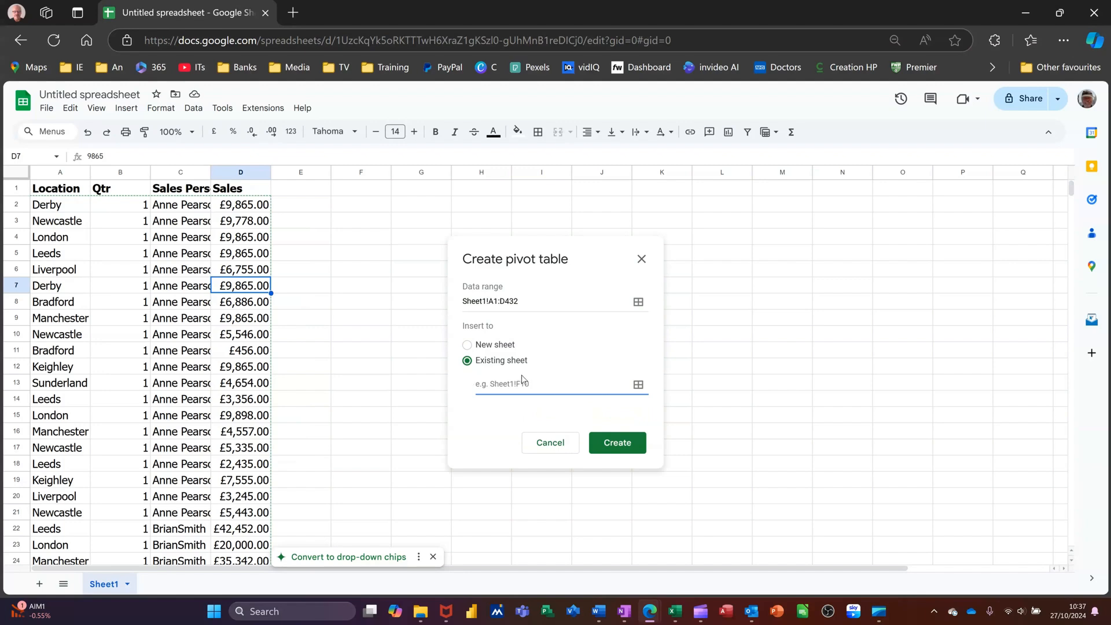
{"action": "type", "text": "F1"}
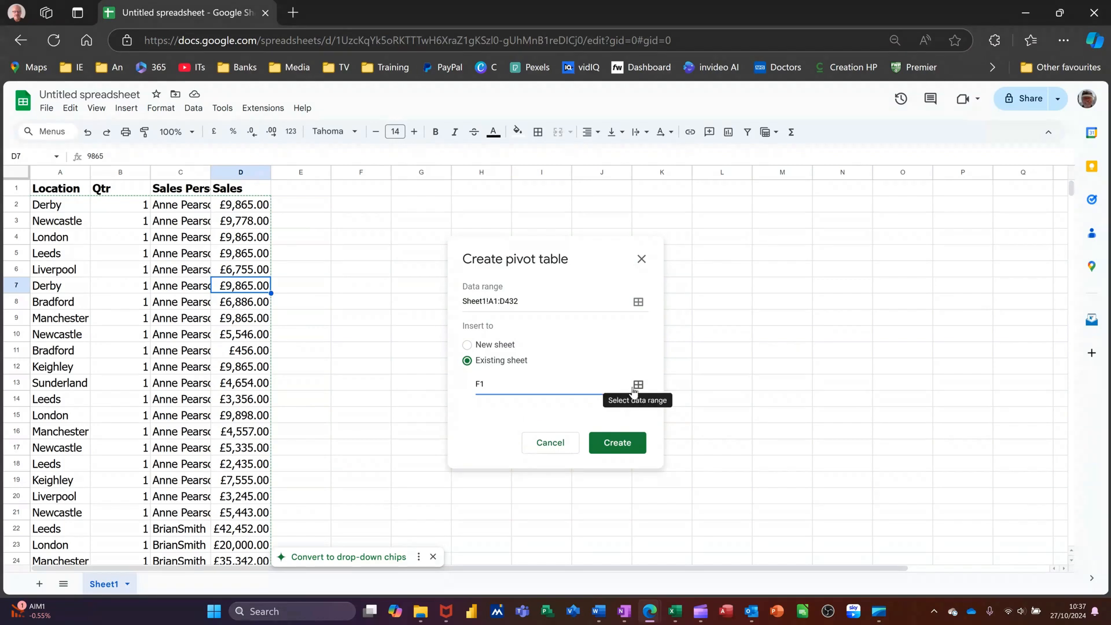
{"action": "left_click", "coordinate": [618, 443]}
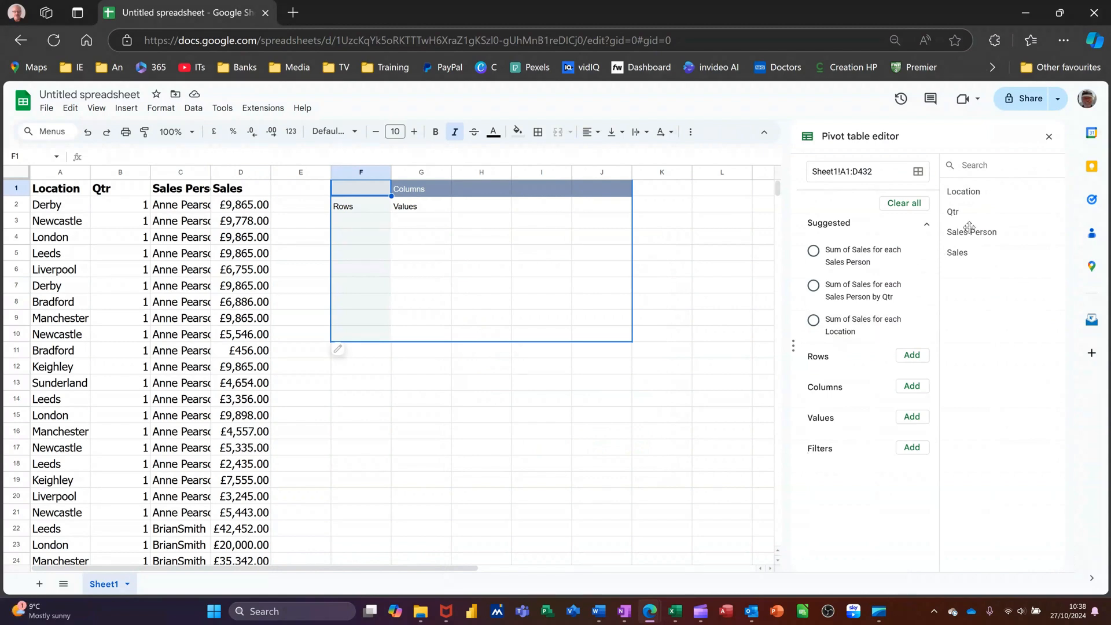
- Set Sales Person and Qtr as the pivot table's row fields, without keeping Location as a row
{"action": "left_click_drag", "start_coordinate": [990, 201], "coordinate": [873, 357]}
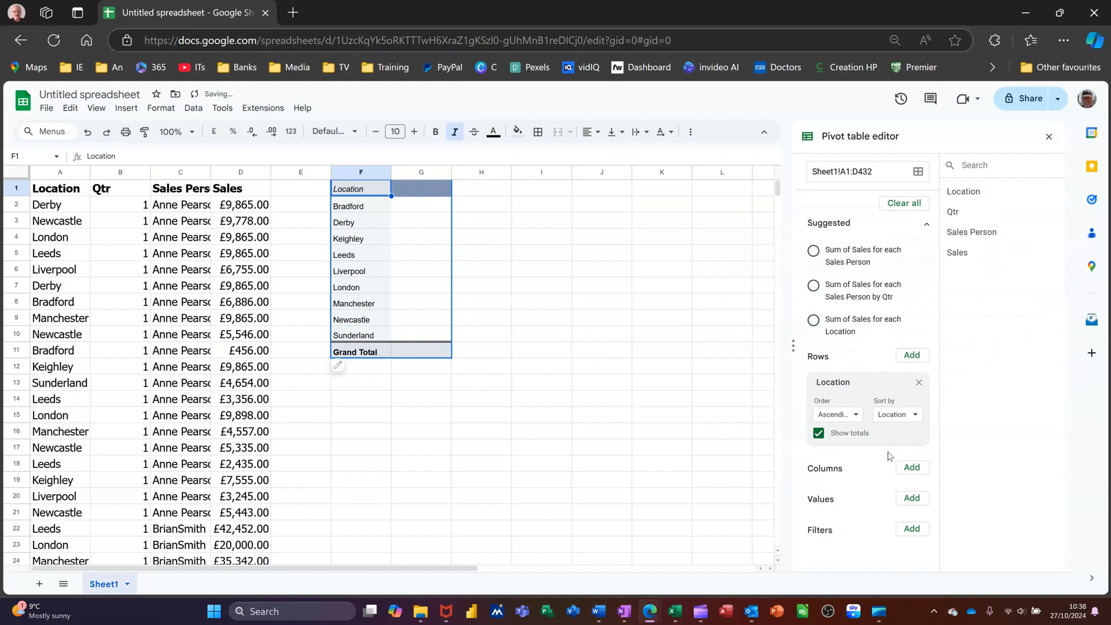
{"action": "left_click", "coordinate": [918, 382]}
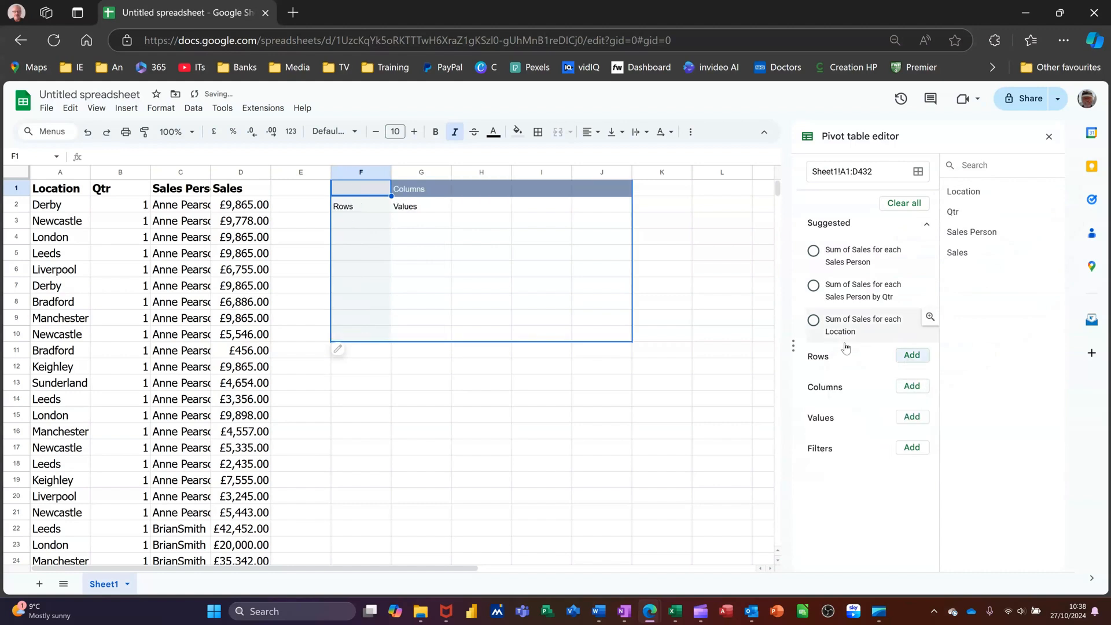
{"action": "left_click", "coordinate": [908, 357]}
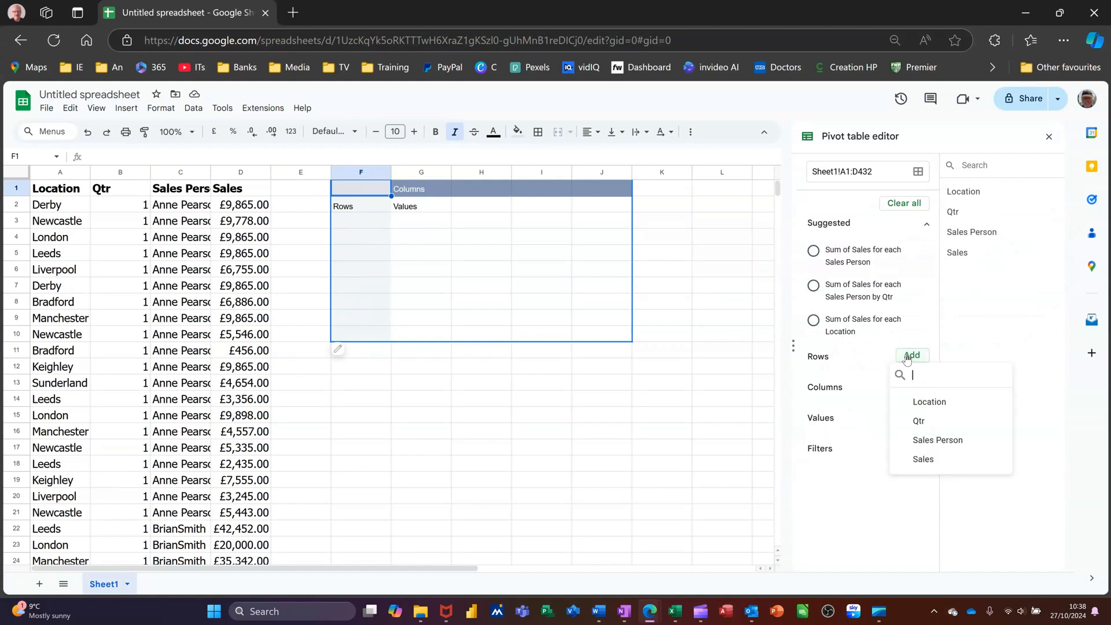
{"action": "left_click", "coordinate": [943, 442]}
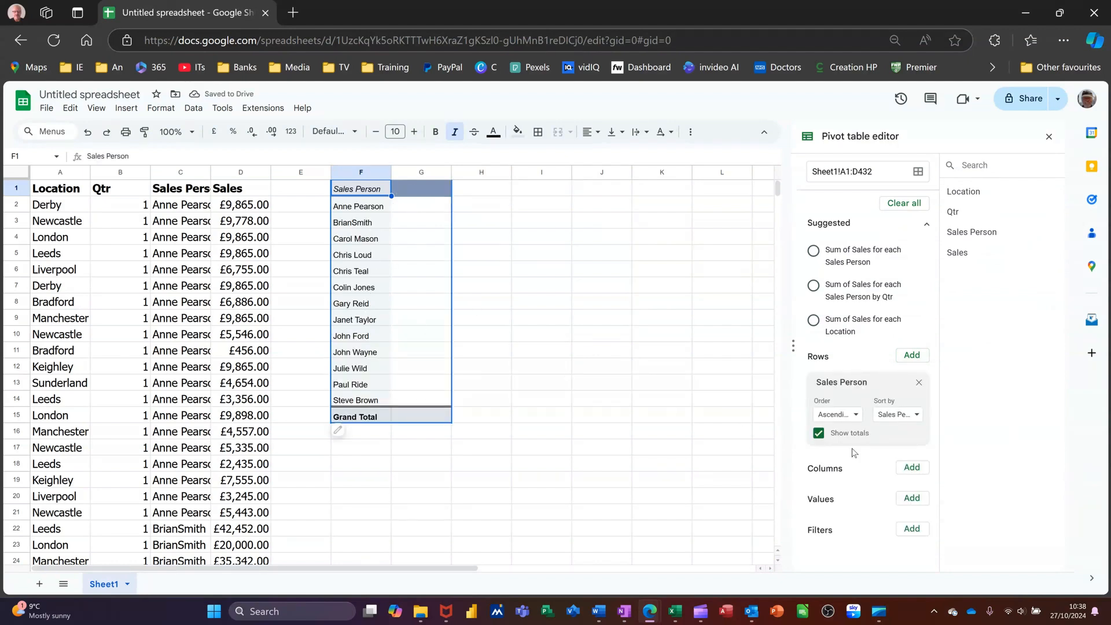
{"action": "left_click", "coordinate": [906, 359]}
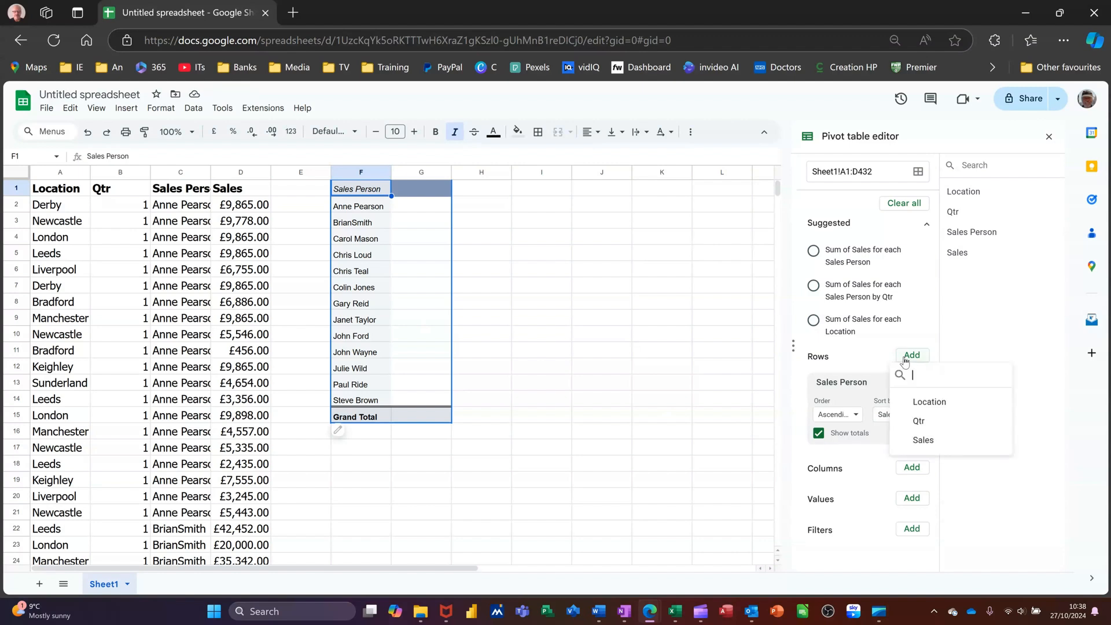
{"action": "left_click", "coordinate": [922, 427]}
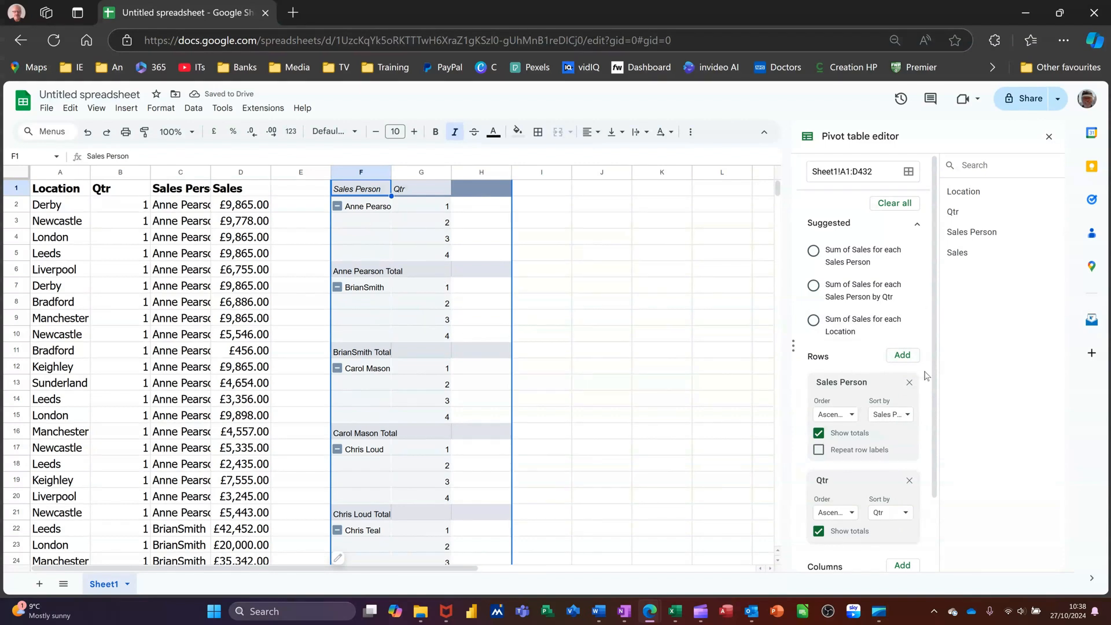
- Add Sales to the pivot table as a value field
{"action": "scroll", "coordinate": [925, 382], "scroll_direction": "down", "scroll_amount": 3}
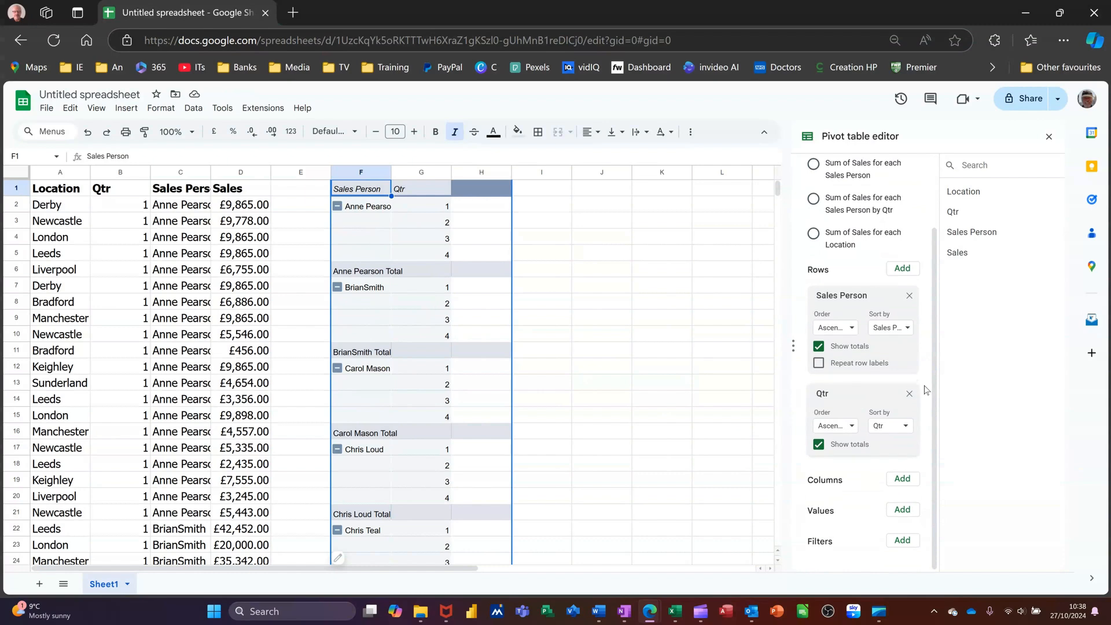
{"action": "left_click", "coordinate": [897, 513]}
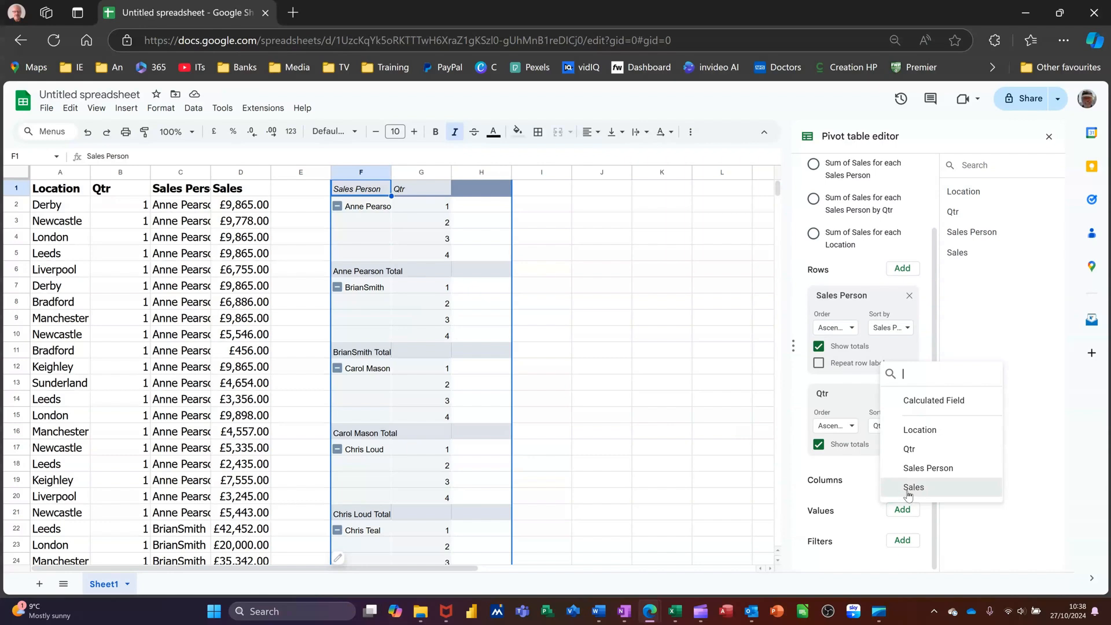
{"action": "left_click", "coordinate": [908, 489]}
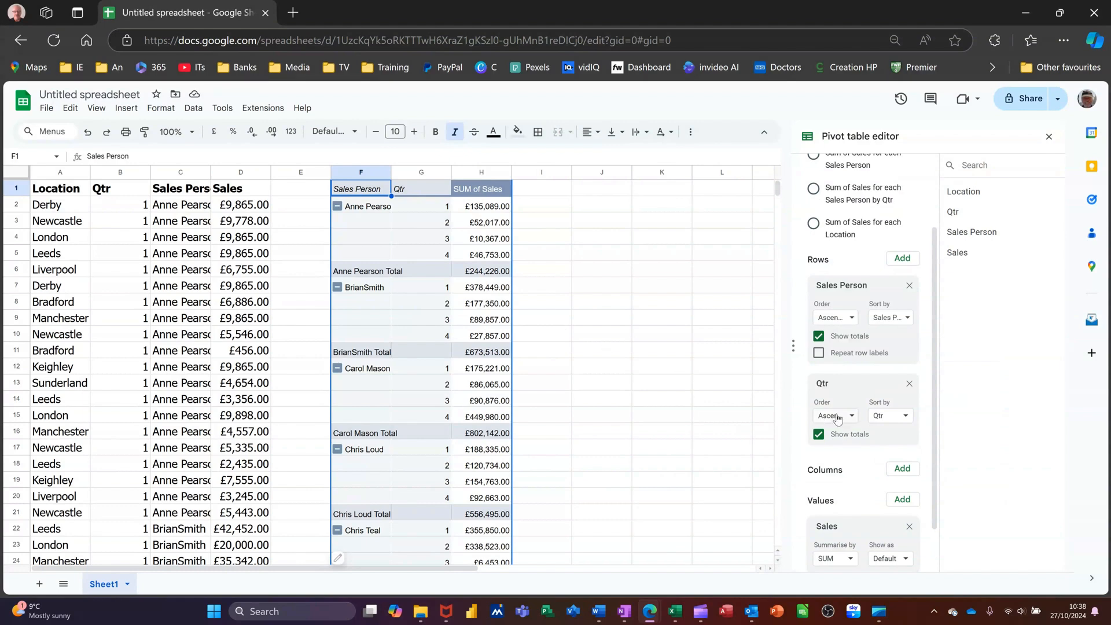
- Add Sales as a second value field and show it as % of column
{"action": "scroll", "coordinate": [897, 429], "scroll_direction": "down", "scroll_amount": 1}
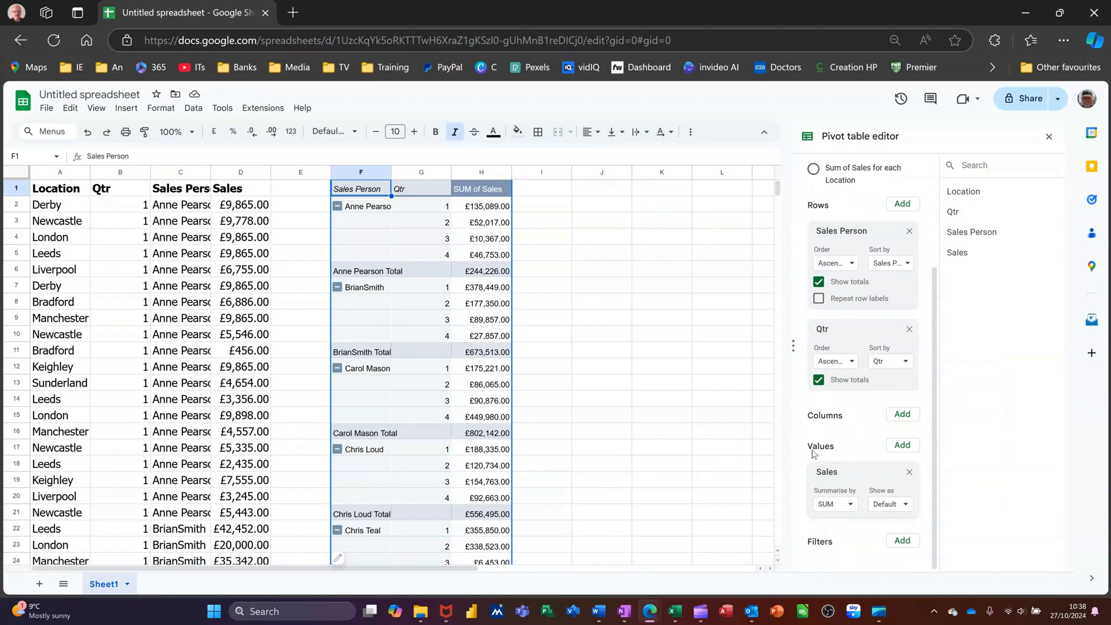
{"action": "left_click", "coordinate": [902, 446]}
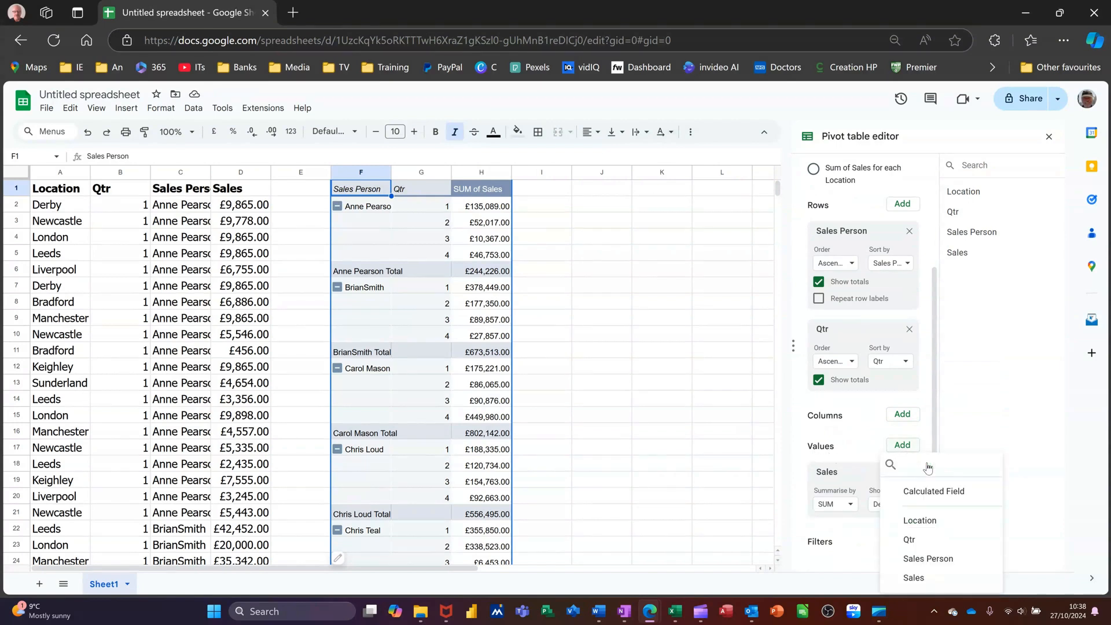
{"action": "left_click", "coordinate": [914, 579]}
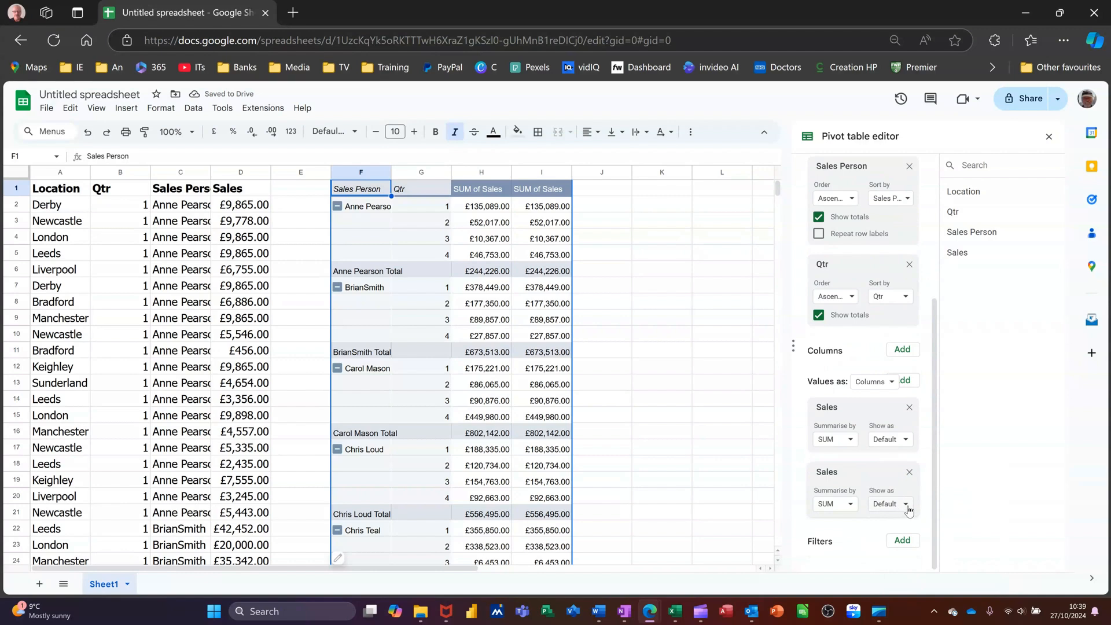
{"action": "left_click", "coordinate": [907, 505]}
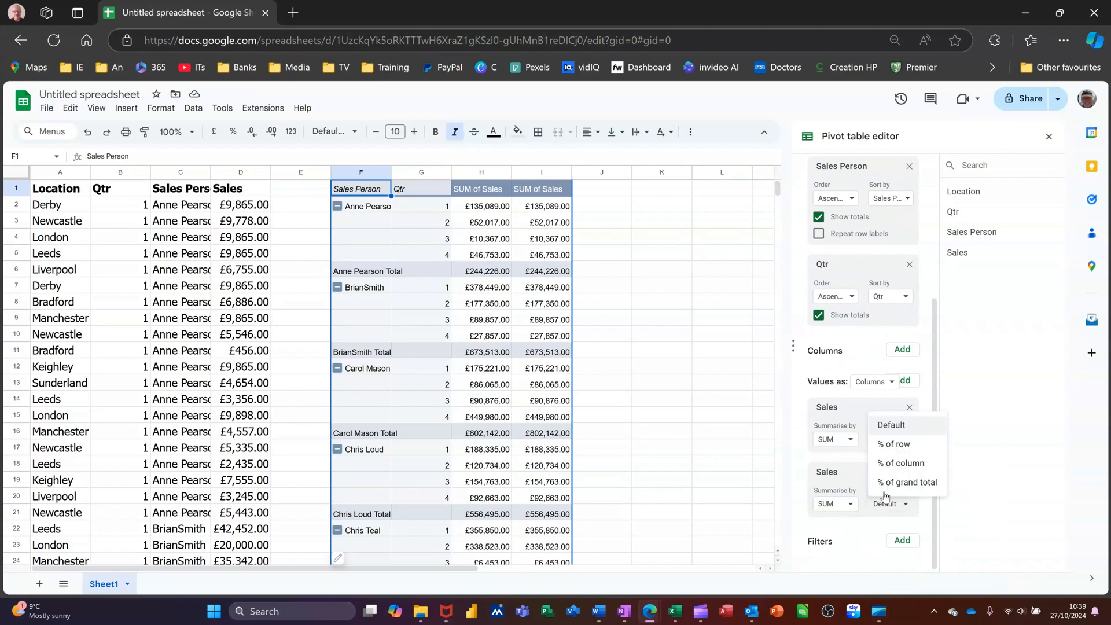
{"action": "left_click", "coordinate": [897, 466]}
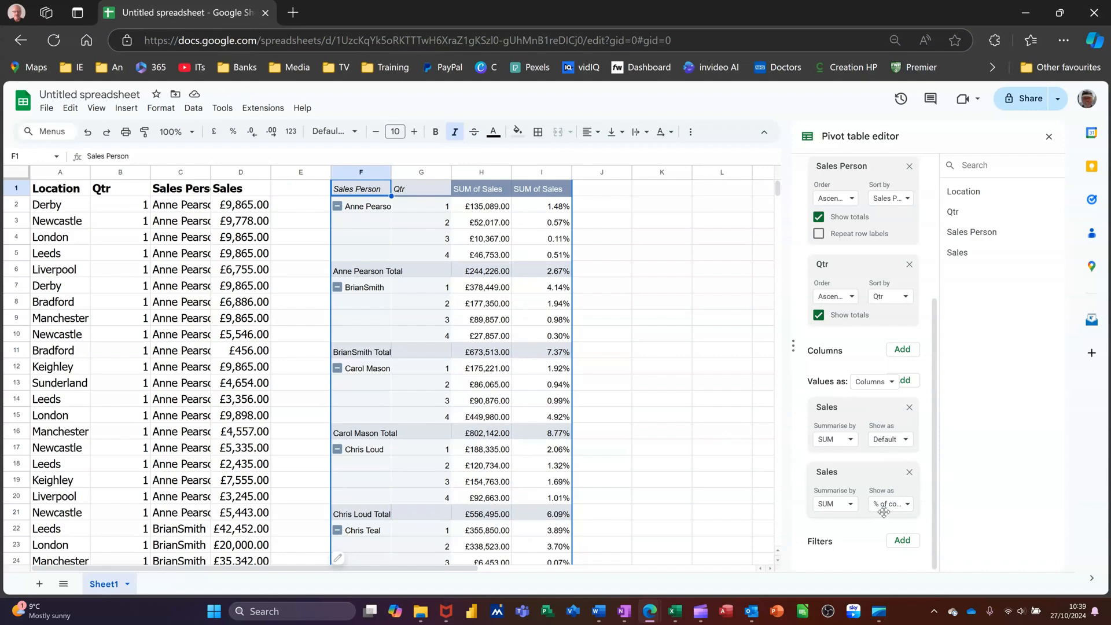
- Filter the pivot table by Location, excluding Bradford, Derby and Keighley
{"action": "left_click", "coordinate": [903, 541]}
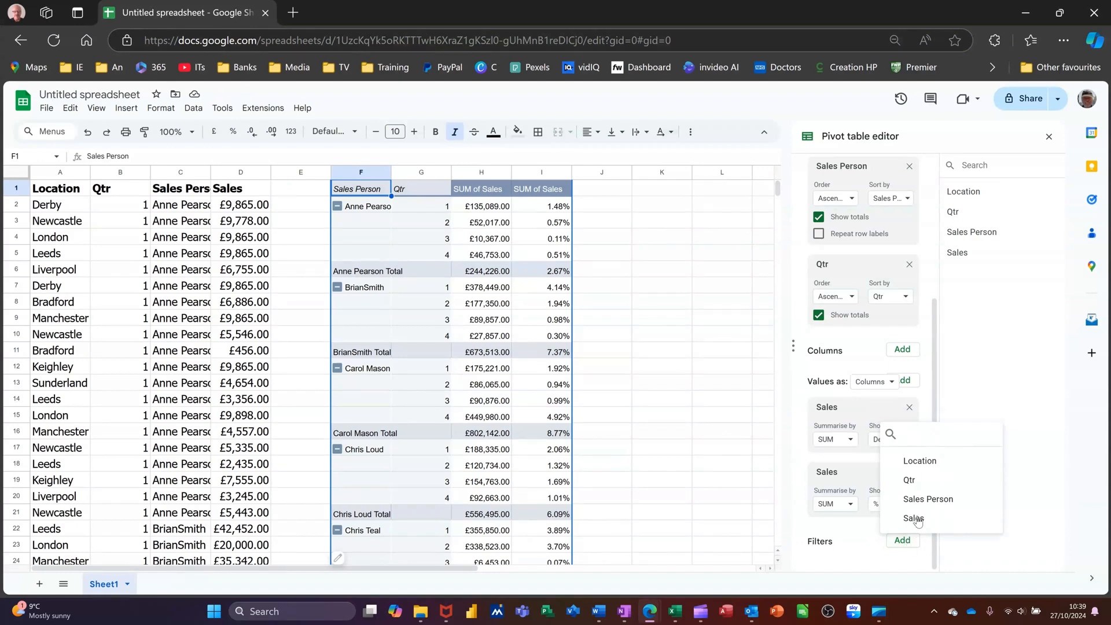
{"action": "left_click", "coordinate": [921, 461]}
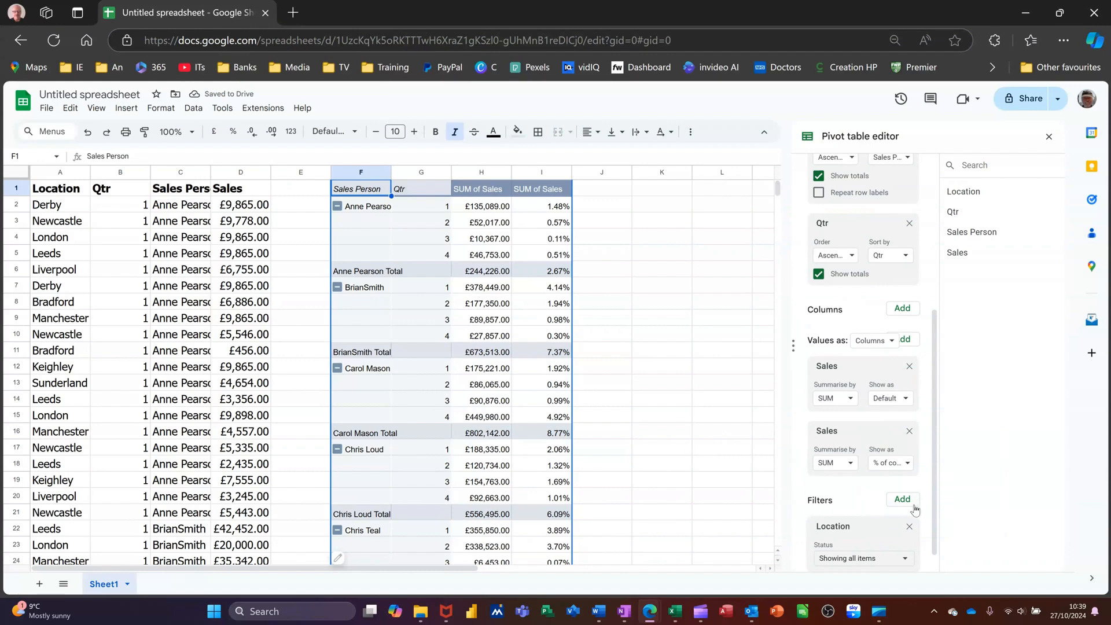
{"action": "scroll", "coordinate": [885, 560], "scroll_direction": "down", "scroll_amount": 1}
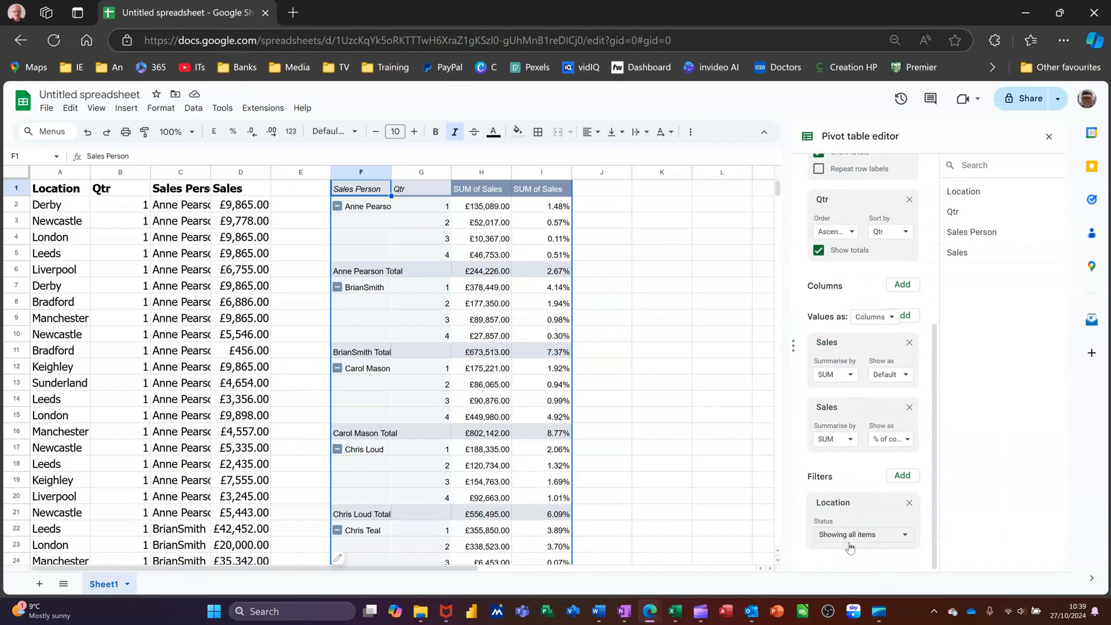
{"action": "left_click", "coordinate": [906, 536]}
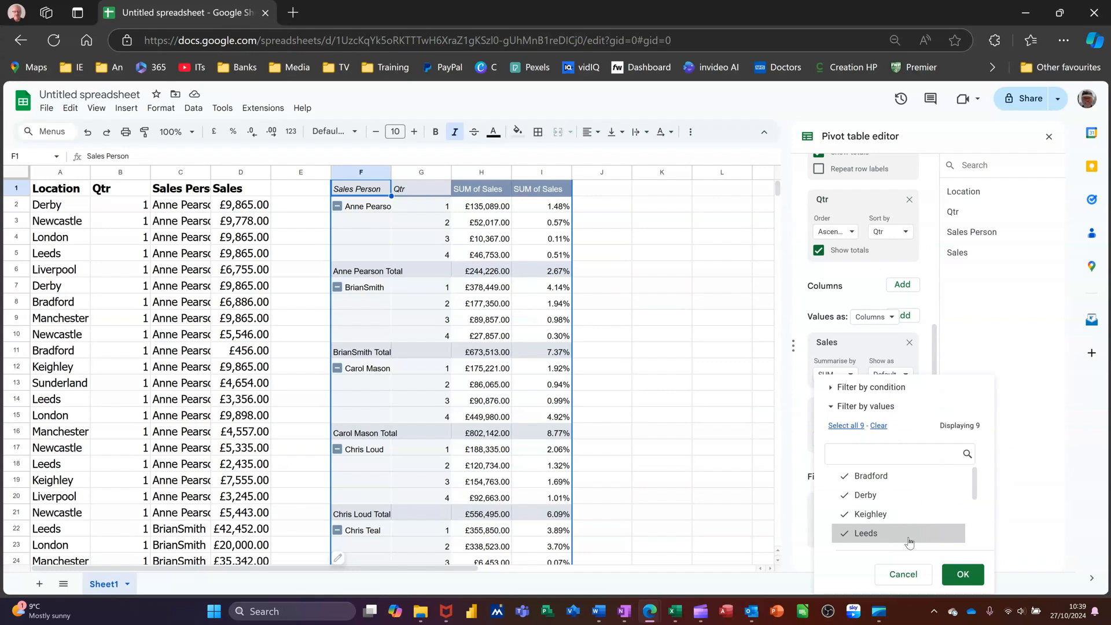
{"action": "left_click", "coordinate": [880, 478]}
{"action": "left_click", "coordinate": [871, 495]}
{"action": "left_click", "coordinate": [896, 514]}
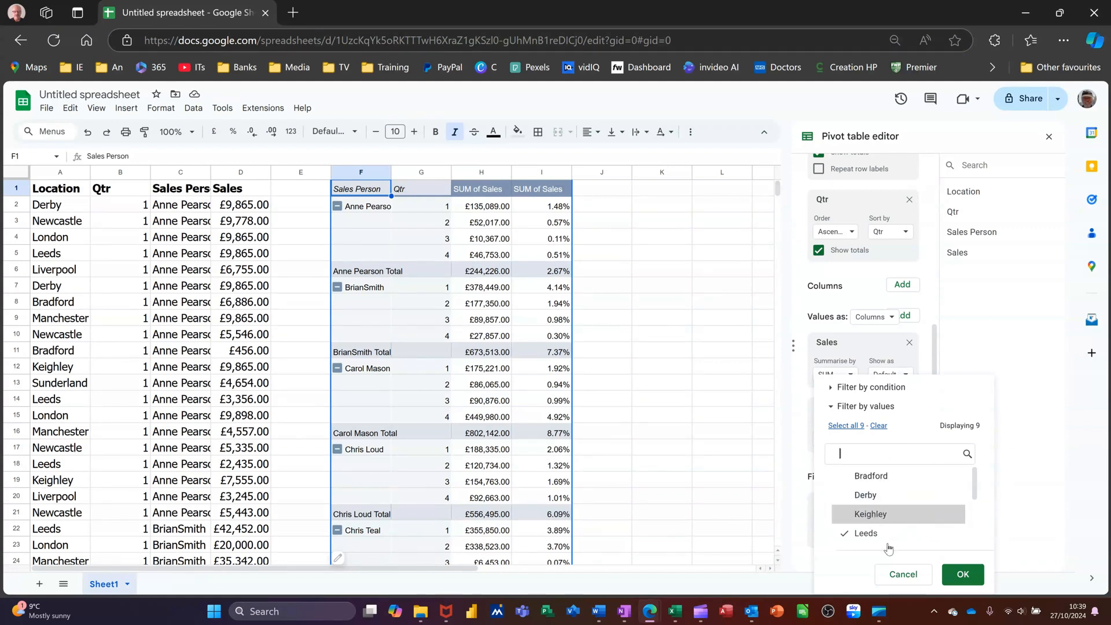
{"action": "left_click", "coordinate": [958, 575]}
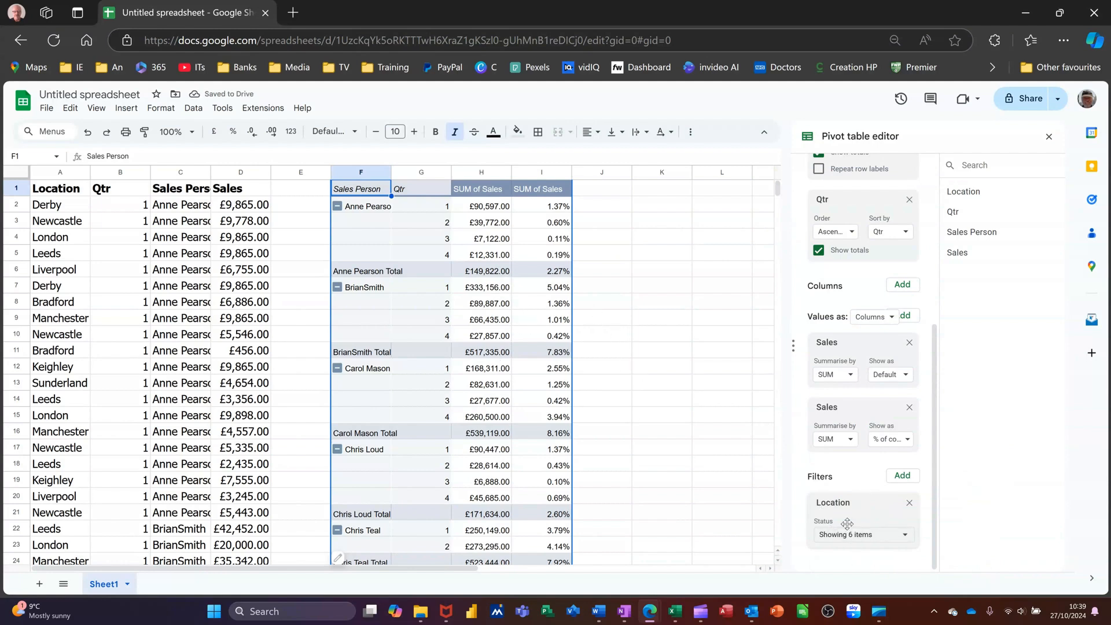
- Reset the Location filter so that all locations are selected
{"action": "left_click", "coordinate": [904, 534]}
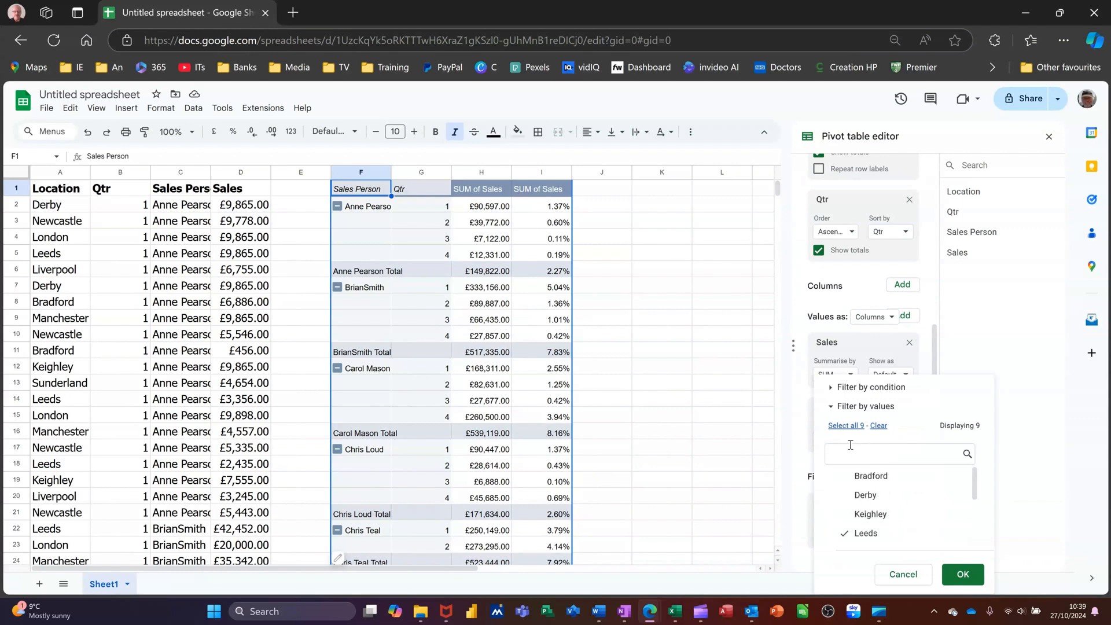
{"action": "left_click", "coordinate": [849, 431]}
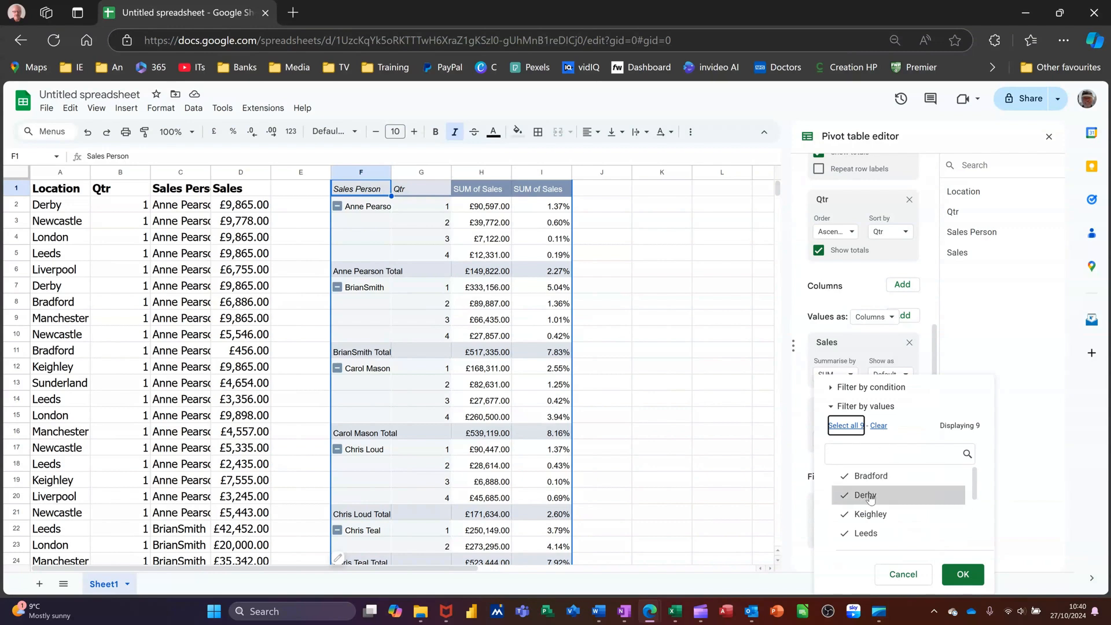
{"action": "left_click", "coordinate": [961, 574]}
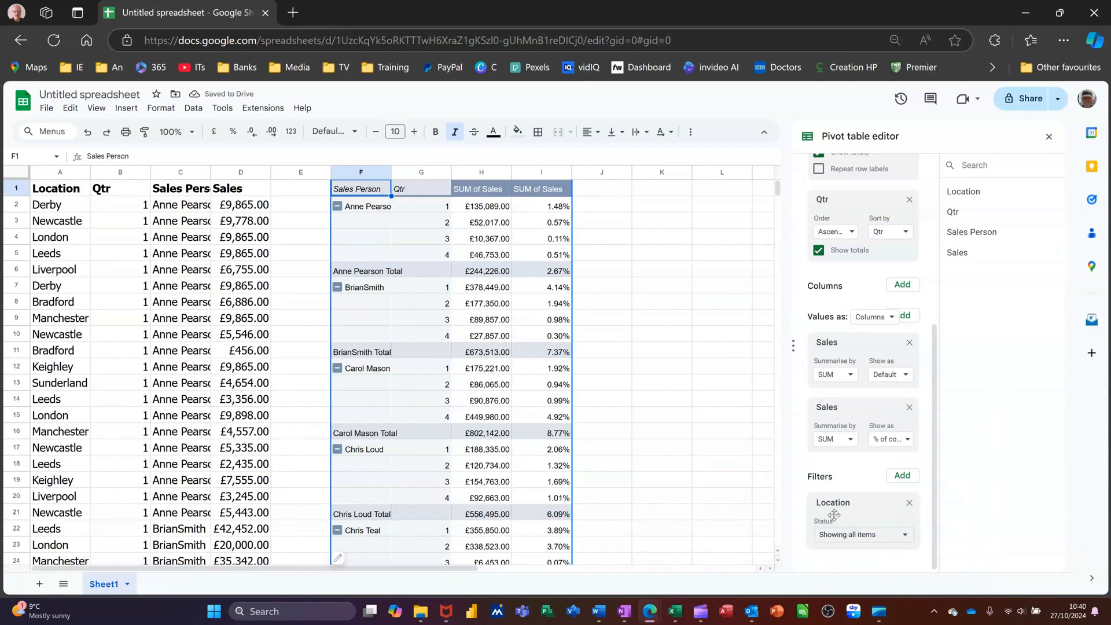
- Try the suggested Sales Person and Sales Person by Qtr layouts, ending on Sum of Sales for each Location
{"action": "scroll", "coordinate": [884, 451], "scroll_direction": "up", "scroll_amount": 5}
{"action": "scroll", "coordinate": [884, 451], "scroll_direction": "up", "scroll_amount": 1}
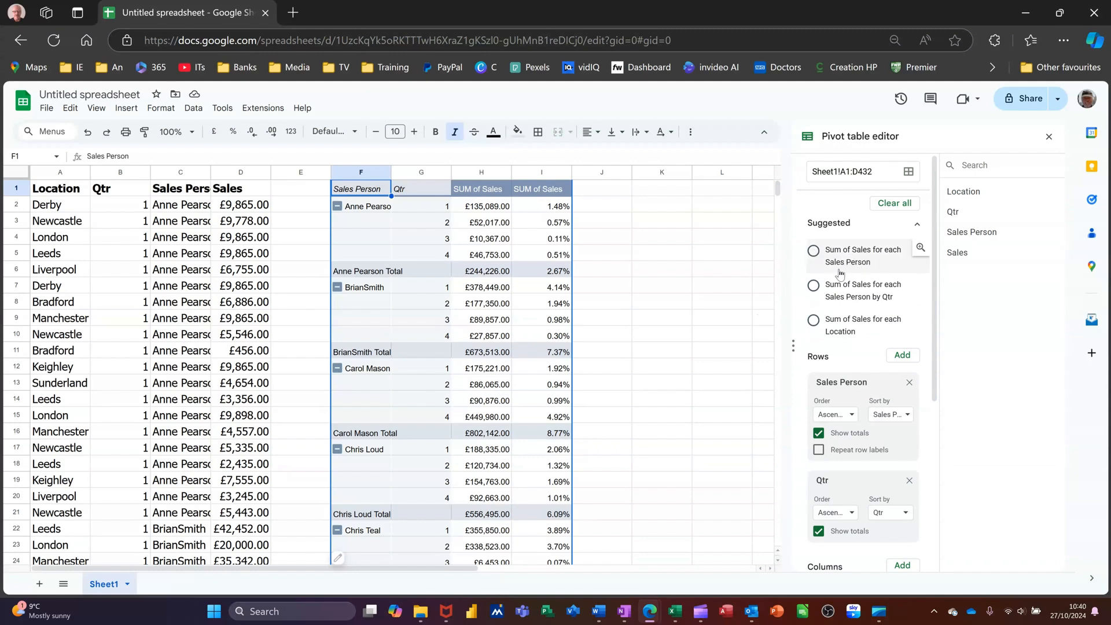
{"action": "left_click", "coordinate": [814, 251]}
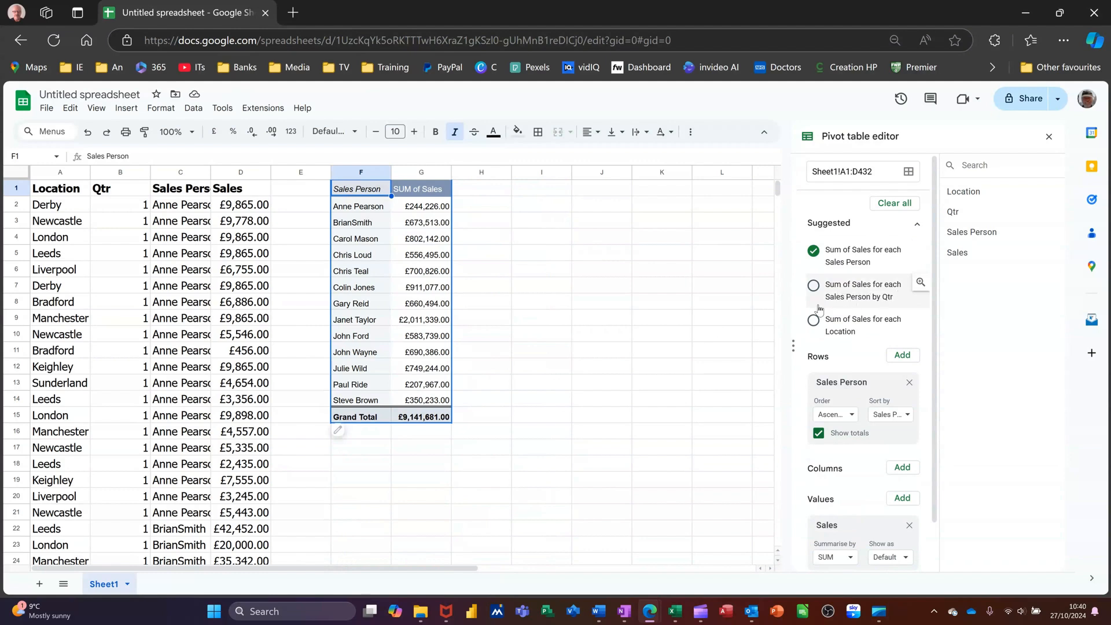
{"action": "left_click", "coordinate": [814, 286]}
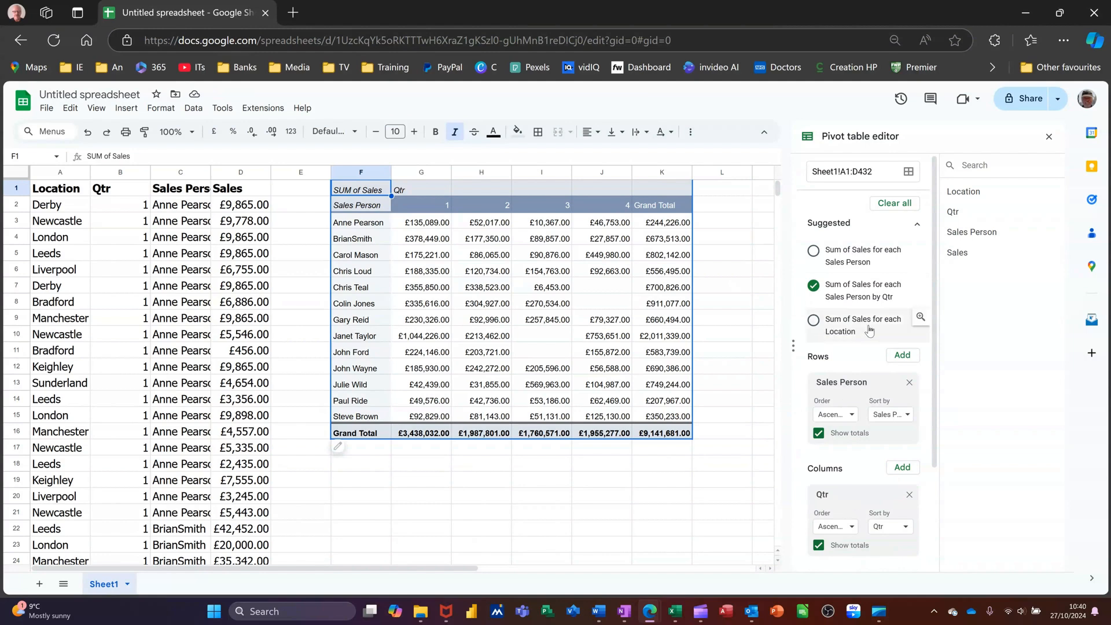
{"action": "left_click", "coordinate": [814, 328]}
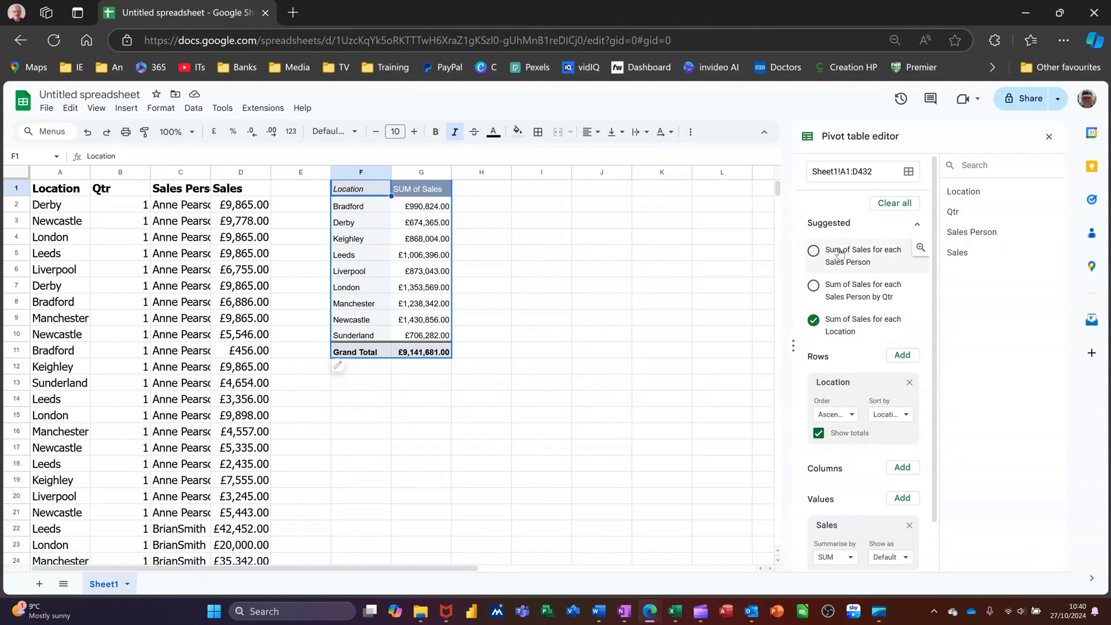
{"action": "scroll", "coordinate": [844, 519], "scroll_direction": "down", "scroll_amount": 1}
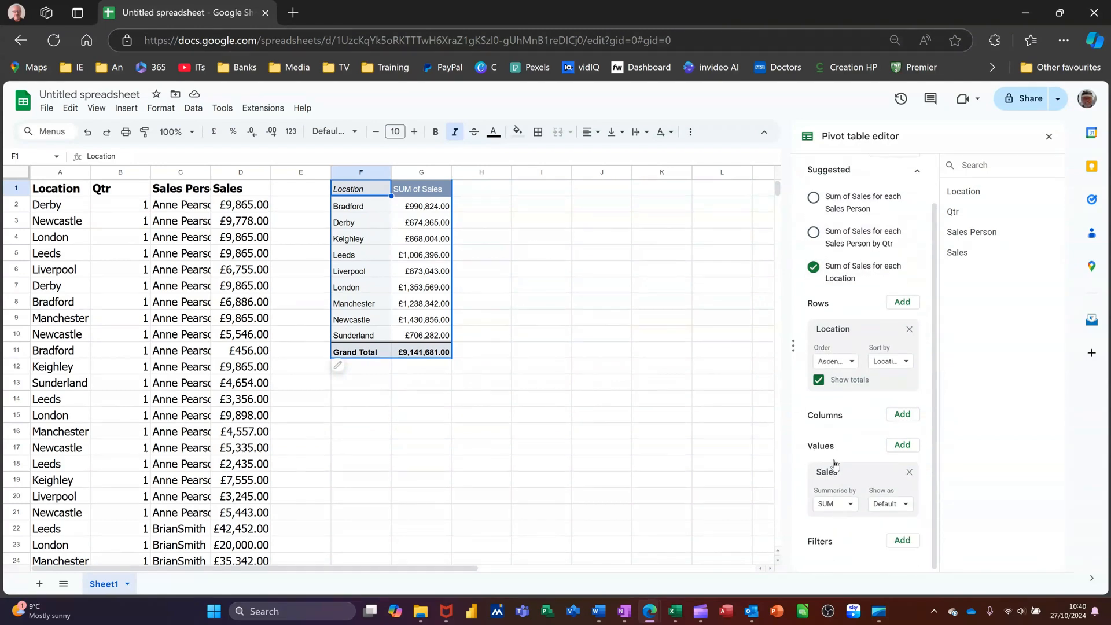